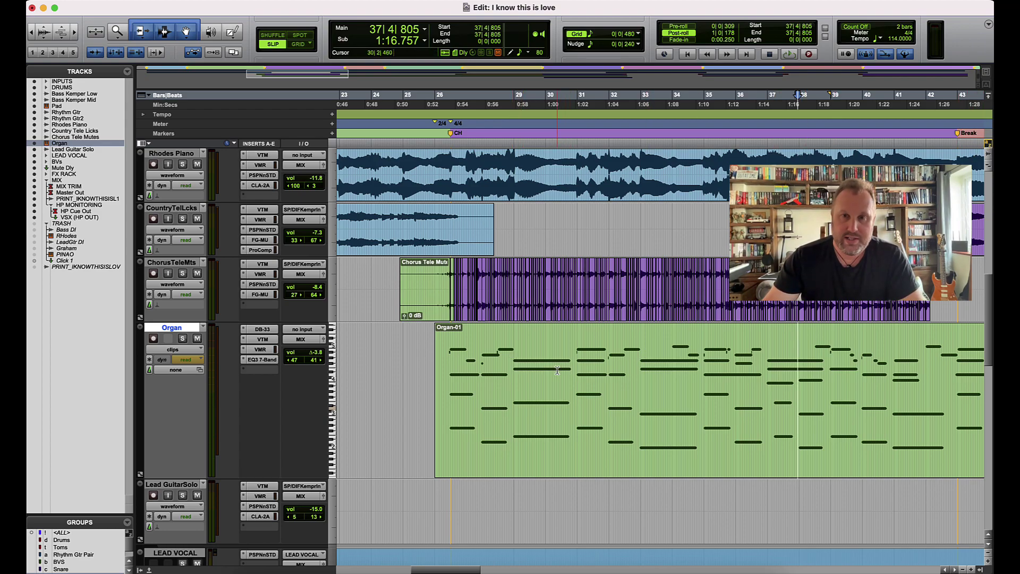
- Show the Organ track in Notes view and zoom in on its notes across bars 26–36
key(ctrl+minus)
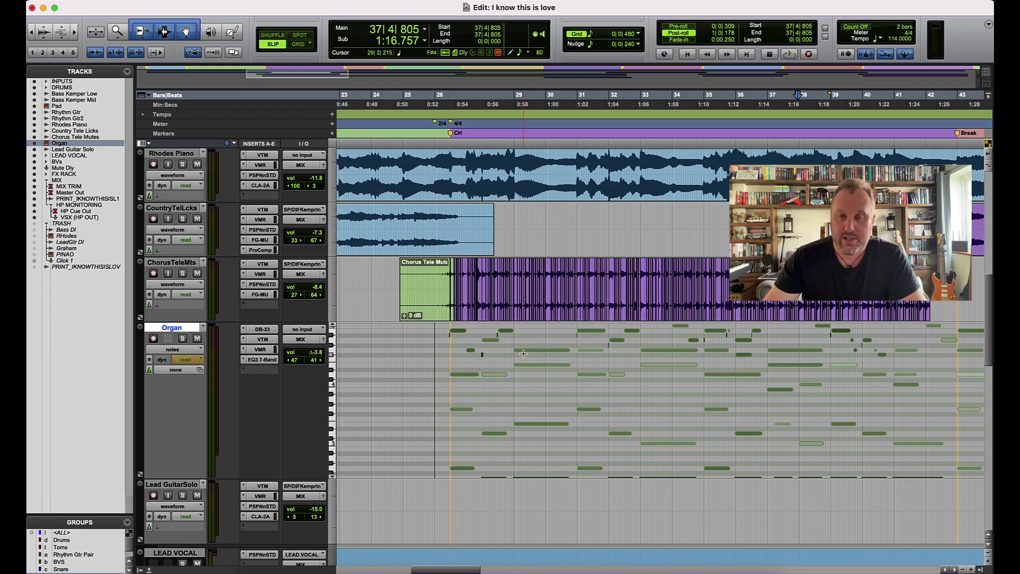
key(super+bracketright)
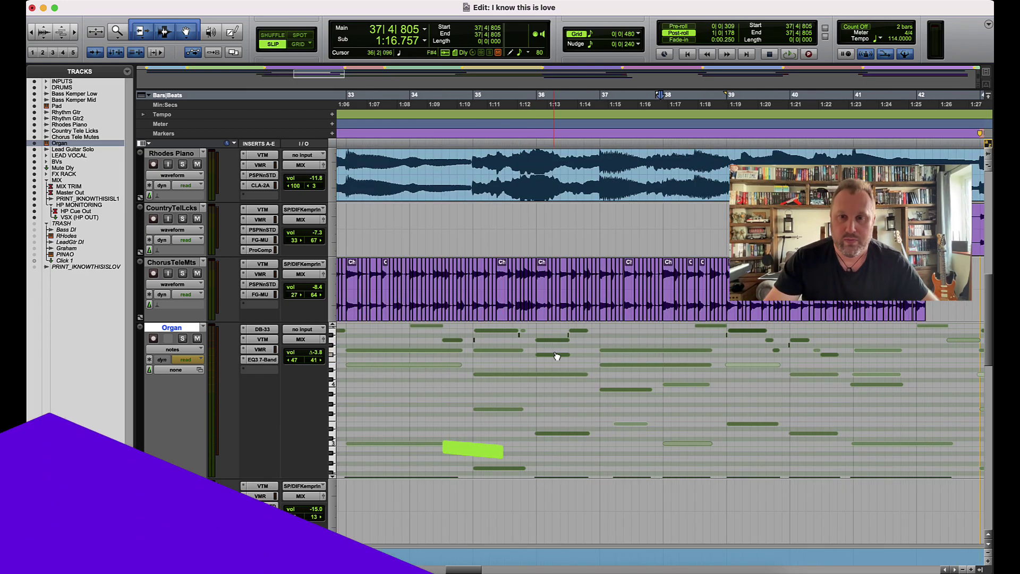
scroll(557, 356, left, 10)
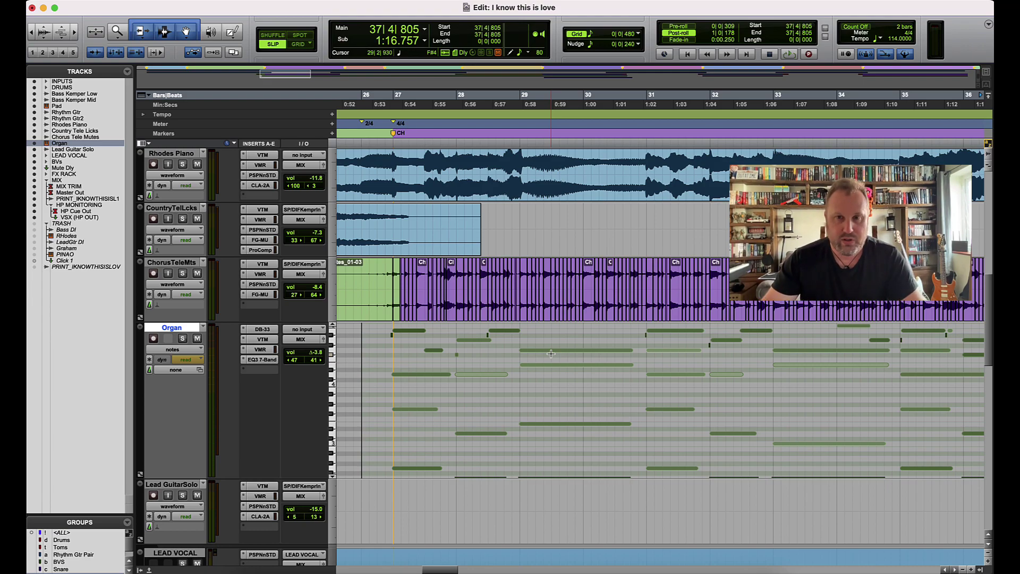
- Return the Organ track to Clips view so it shows the Organ-01 clip
key(ctrl+minus)
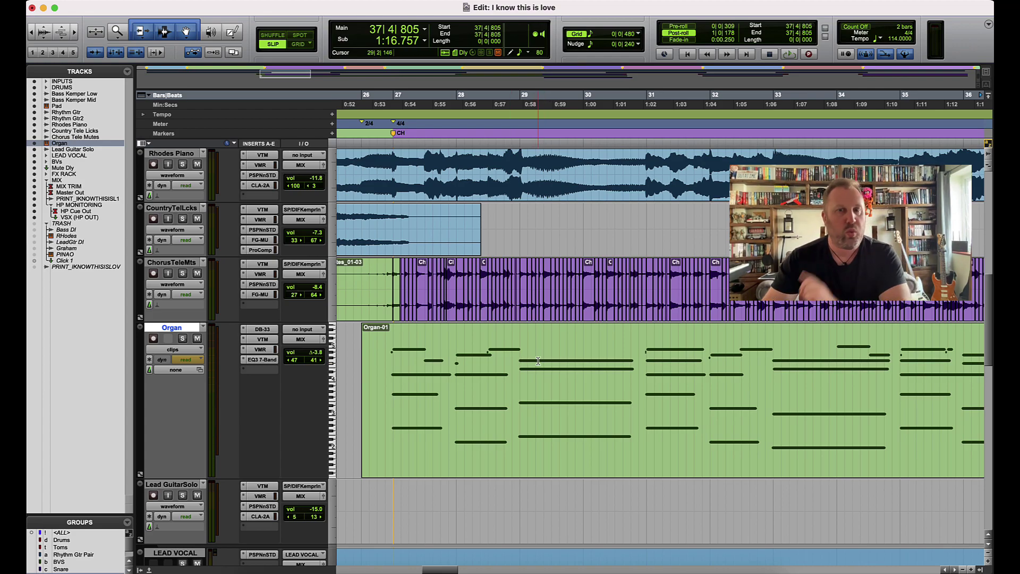
scroll(538, 361, up, 2)
scroll(542, 391, left, 1)
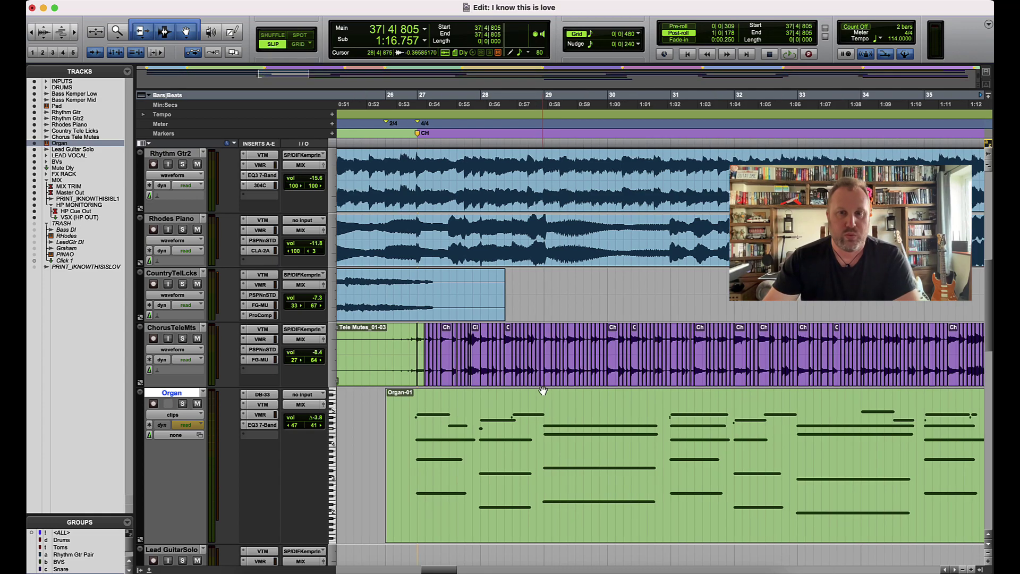
scroll(543, 391, down, 2)
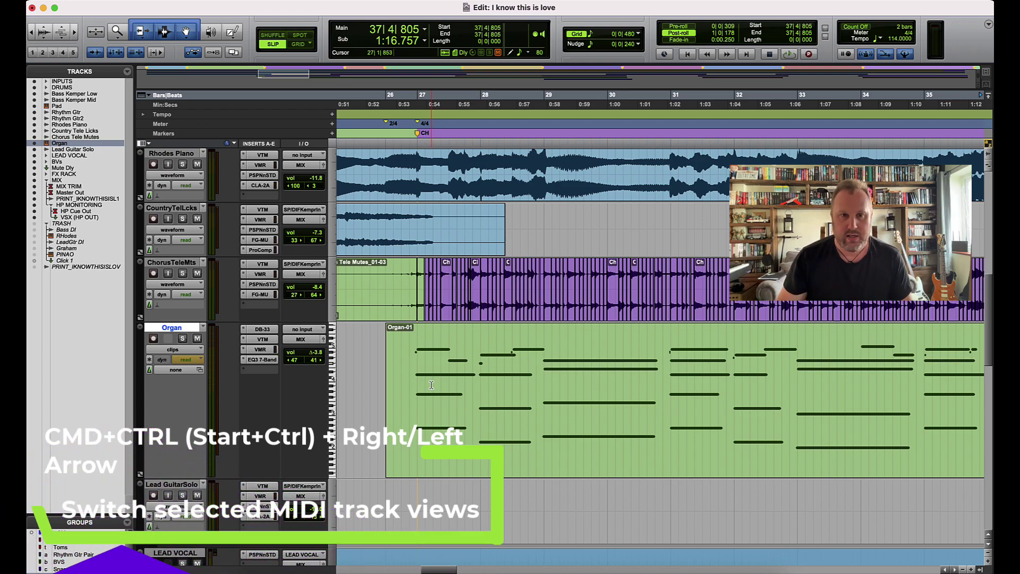
- Put the Organ track in Velocity view and place the insertion point around bars 26–30
key(ctrl+super+Right)
key(ctrl+super+Right)
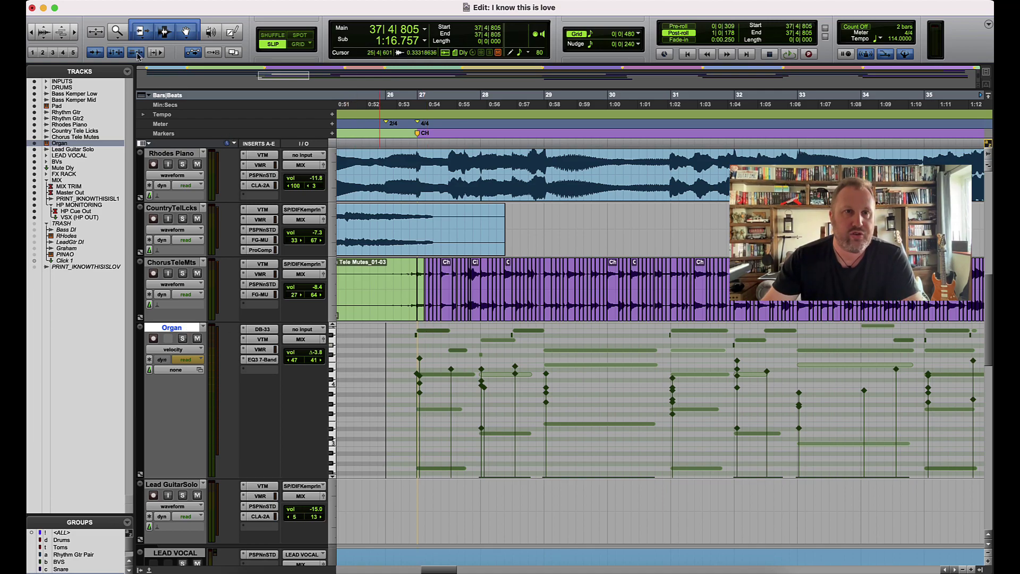
click(398, 353)
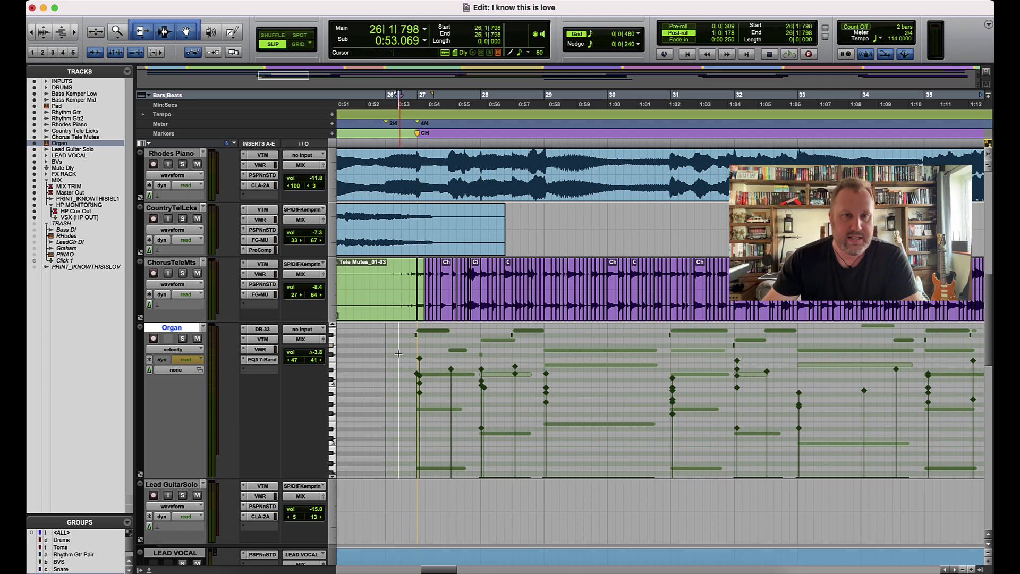
click(598, 382)
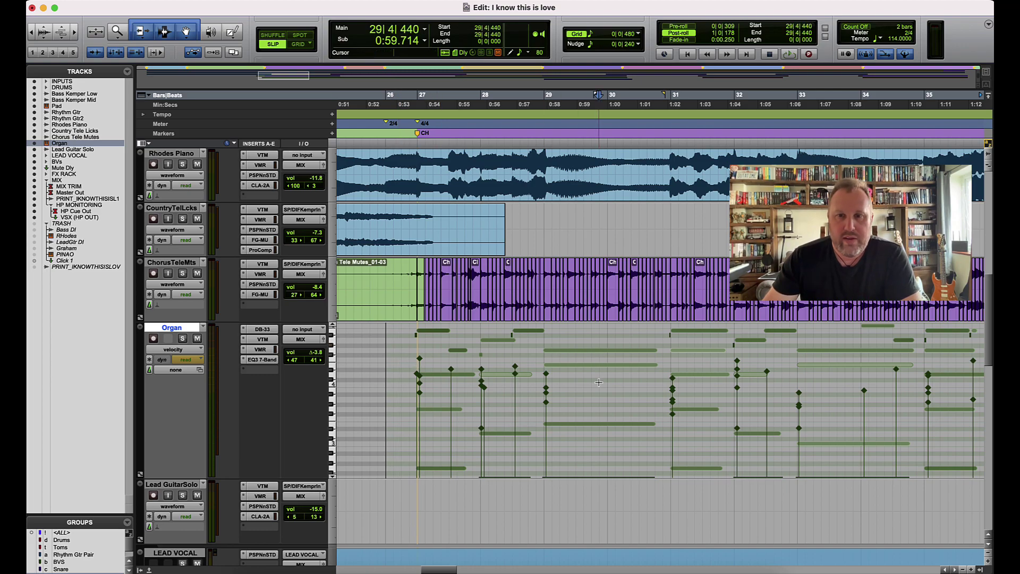
click(183, 263)
click(633, 390)
click(633, 390)
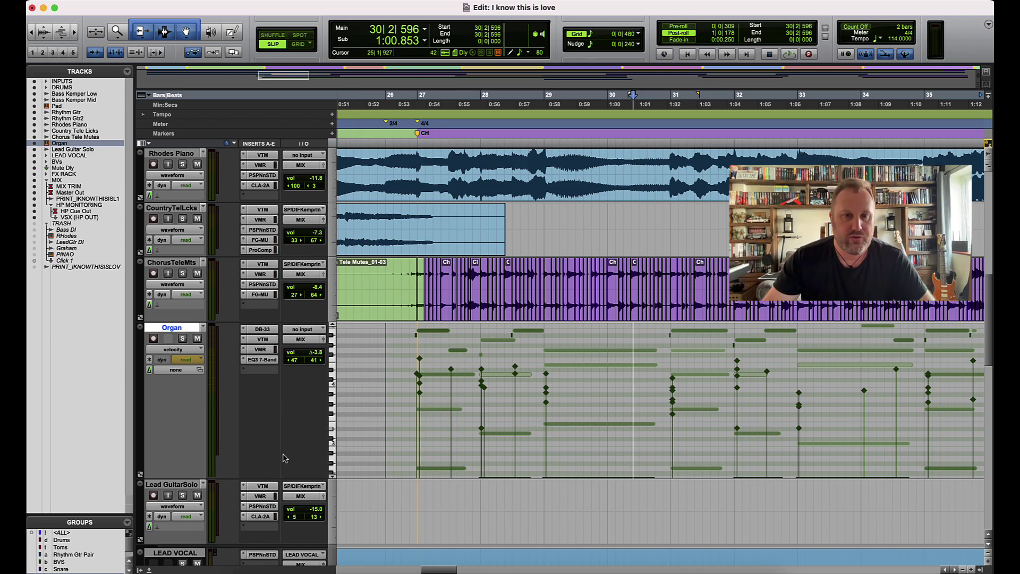
- Add a velocity lane beneath the Organ track and drag it taller
scroll(285, 458, down, 4)
scroll(146, 370, left, 2)
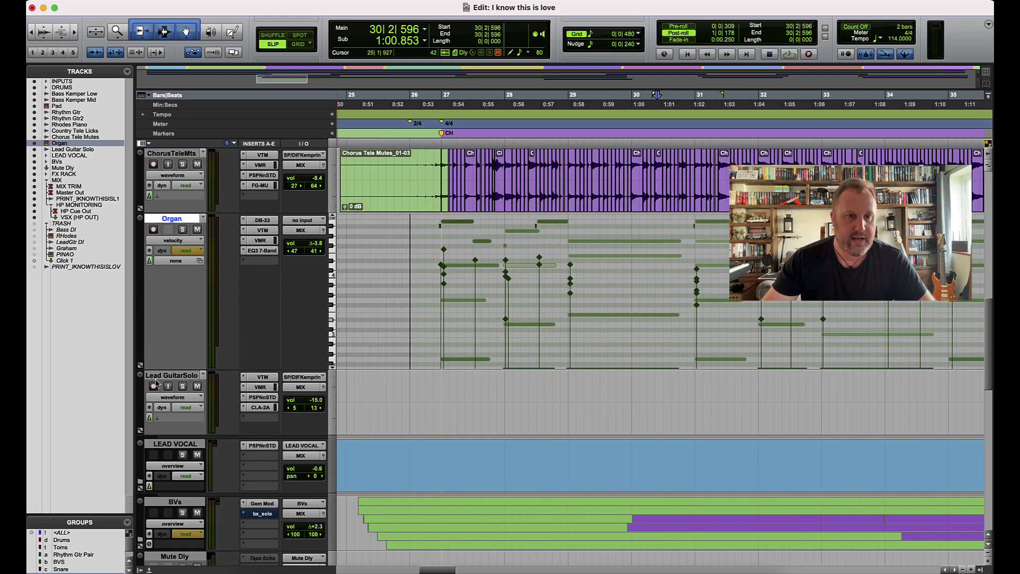
click(140, 367)
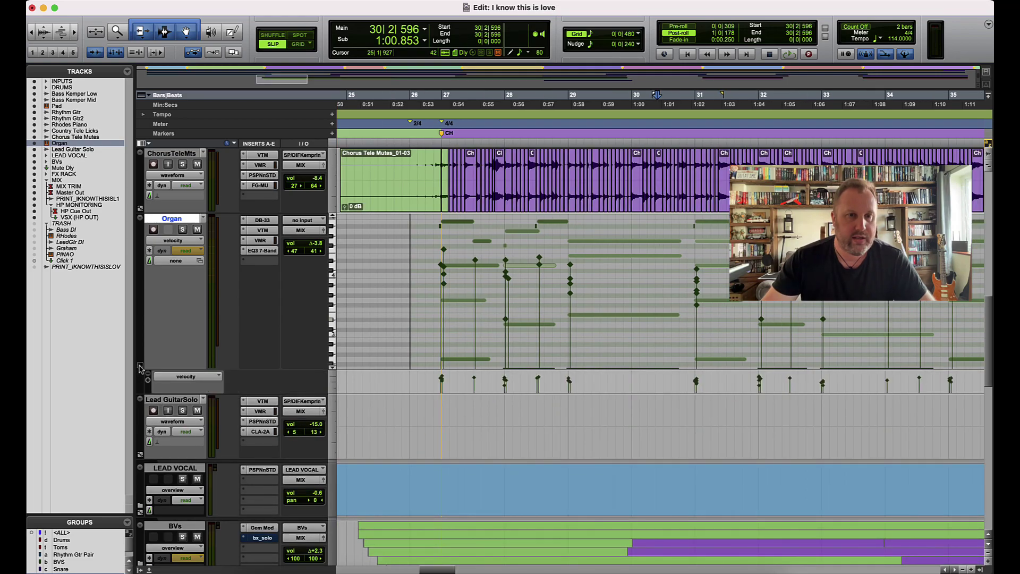
drag(184, 393, 181, 482)
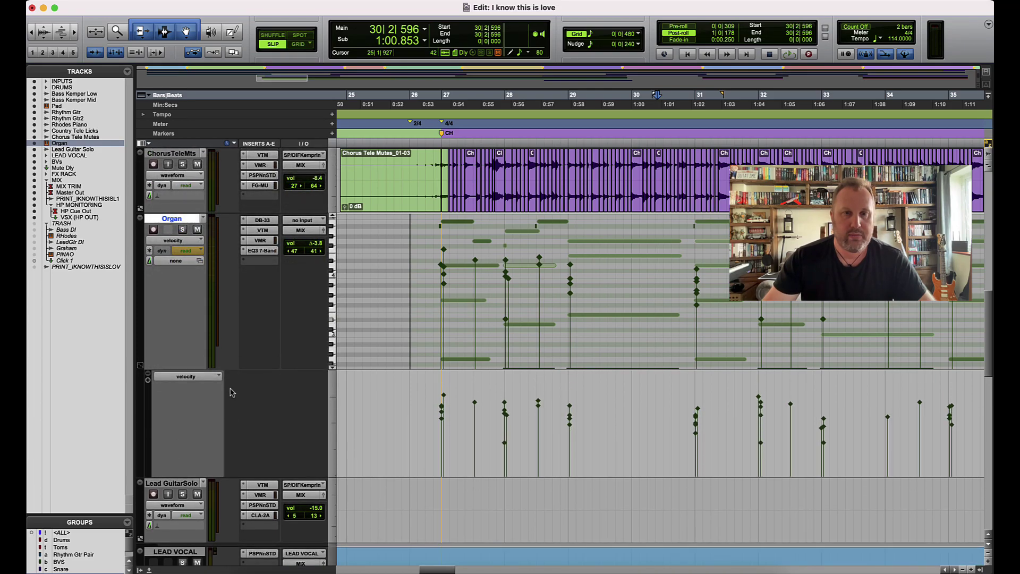
- Keep the lane set to velocity and switch the Organ track back to Notes view
click(203, 379)
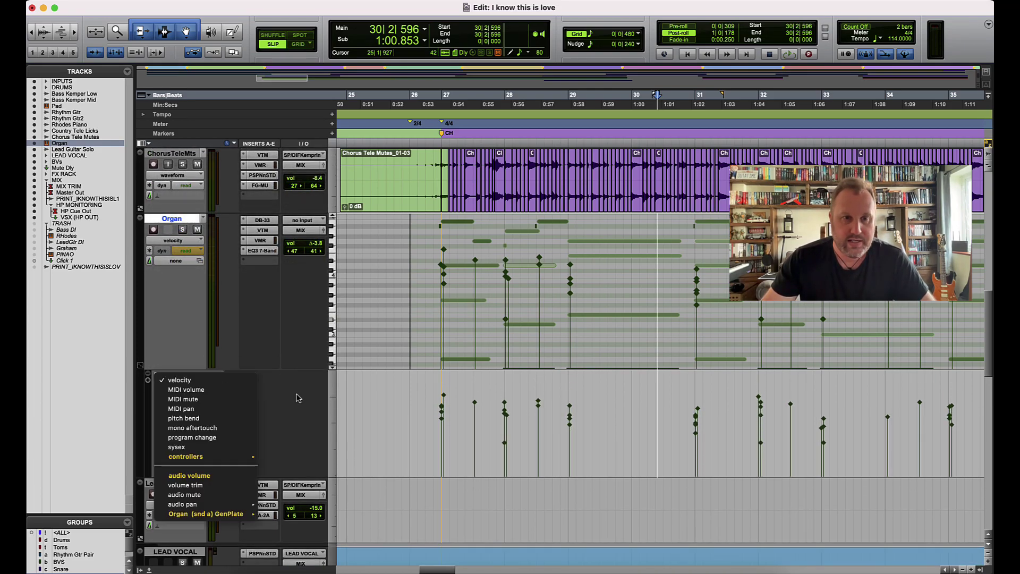
key(Escape)
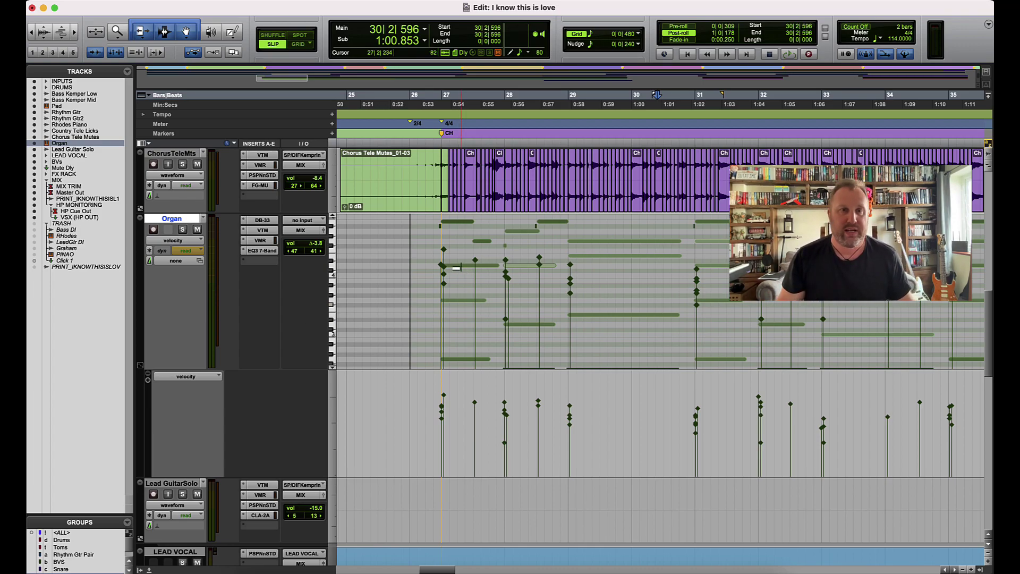
key(ctrl+minus)
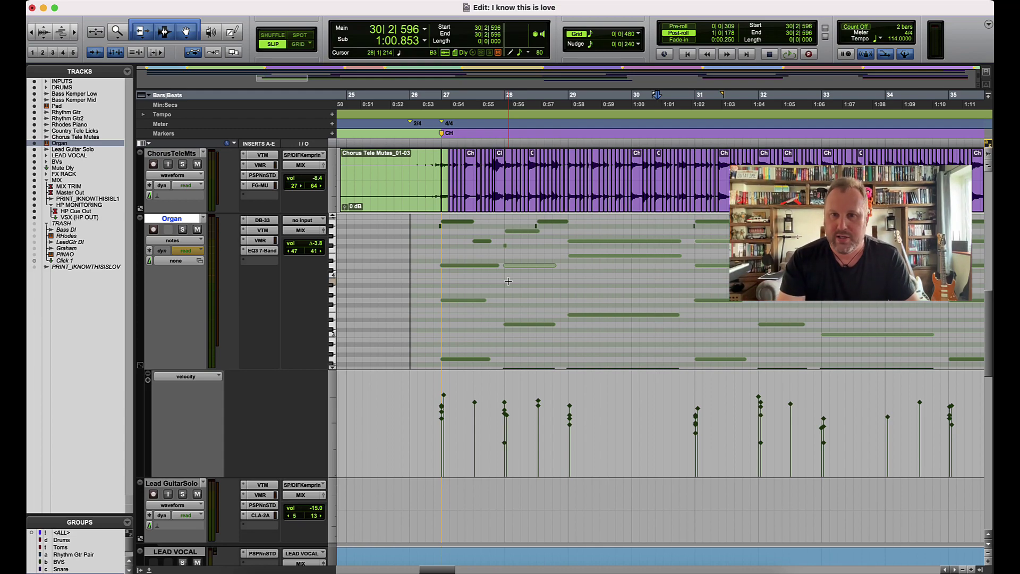
- Step the grid resolution from 1/8 note through 1/32 to 1/4 note (0|1|000)
click(593, 35)
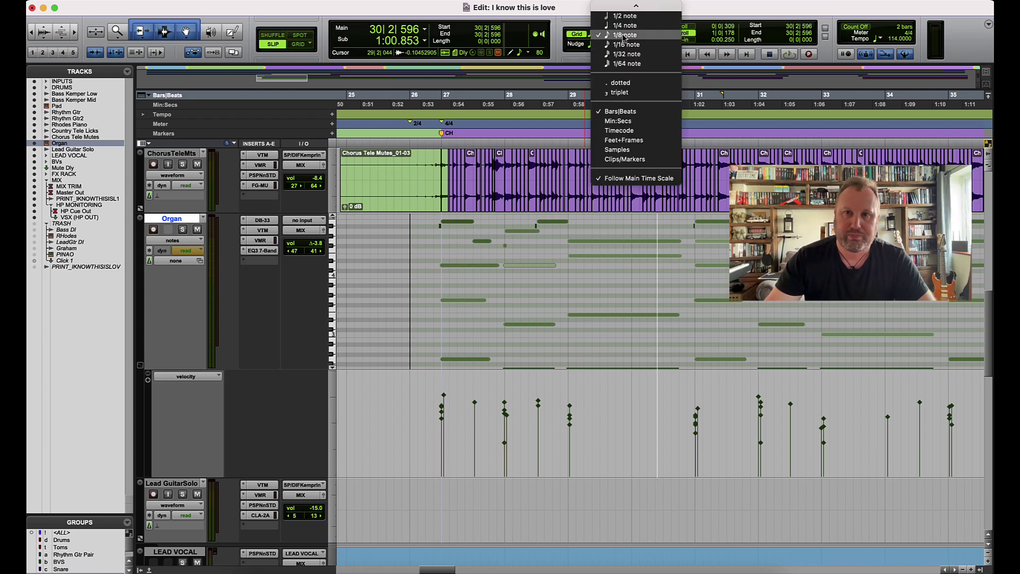
click(573, 25)
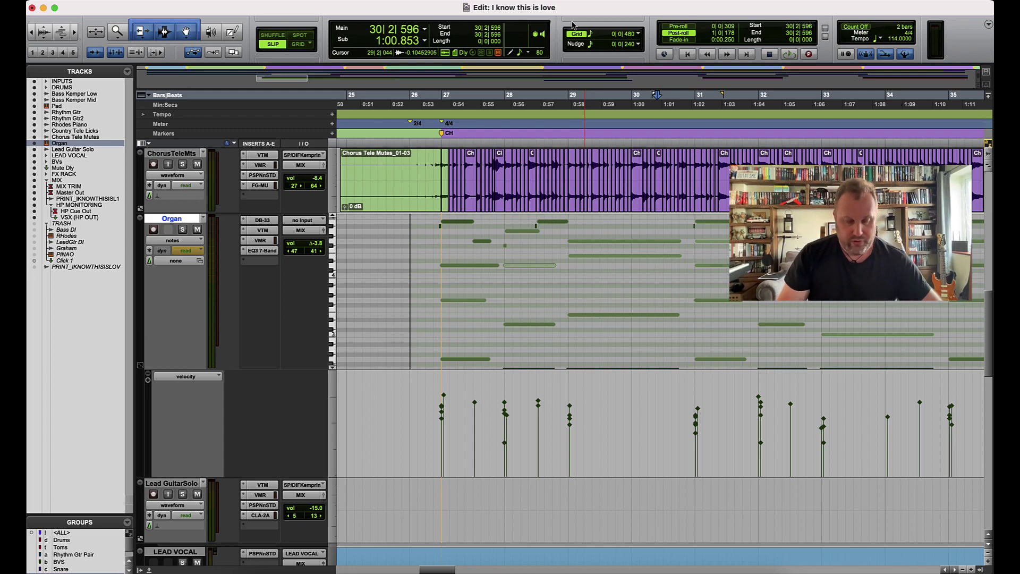
key(shift+plus)
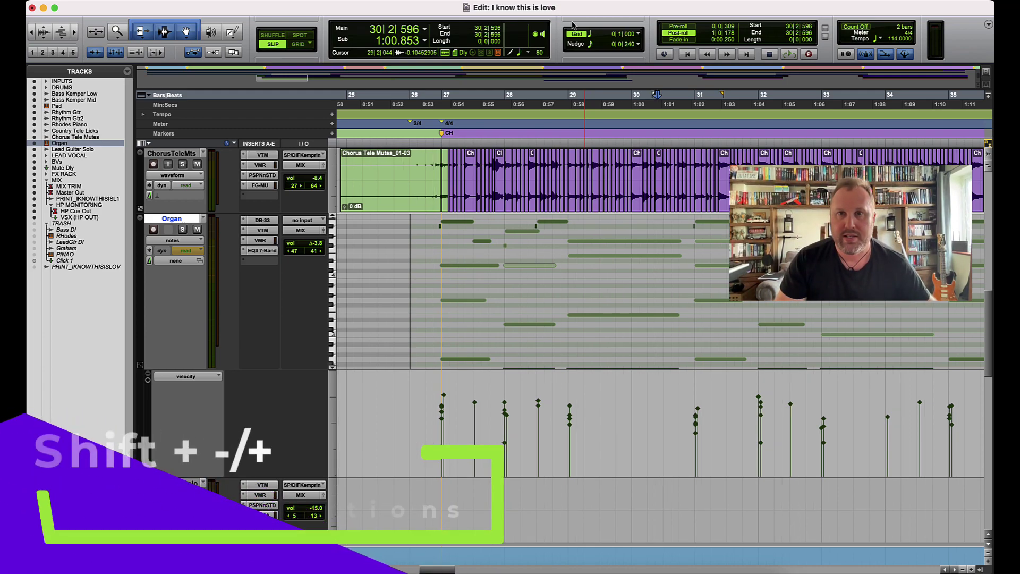
key(shift+minus)
key(shift+minus)
key(shift+minus)
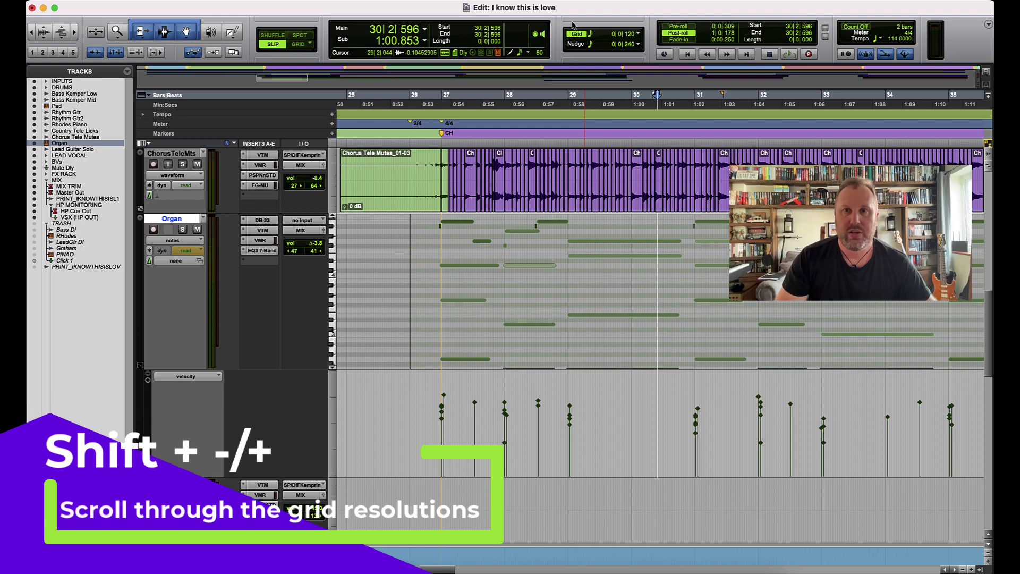
key(shift+plus)
key(shift+plus)
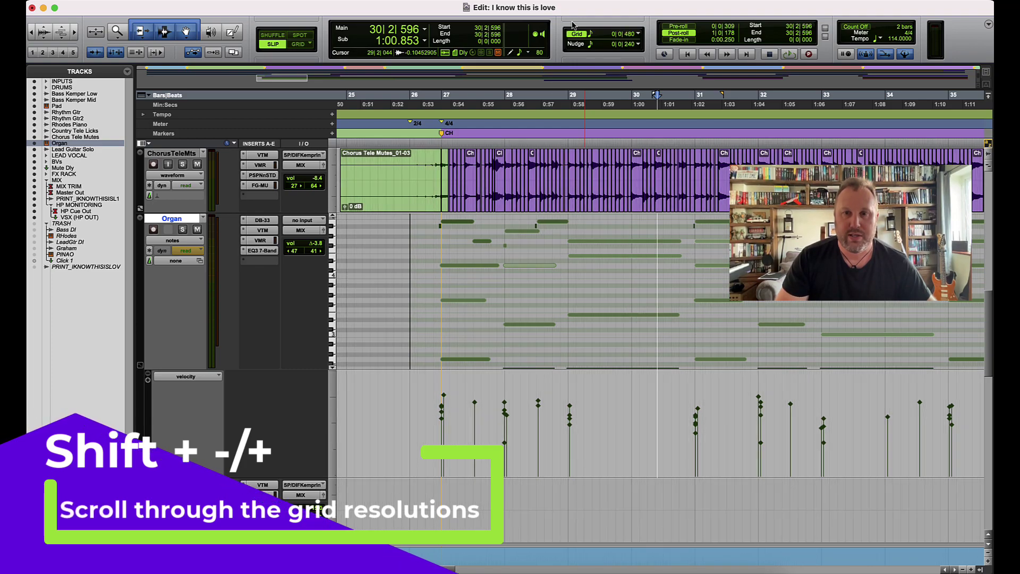
key(shift+plus)
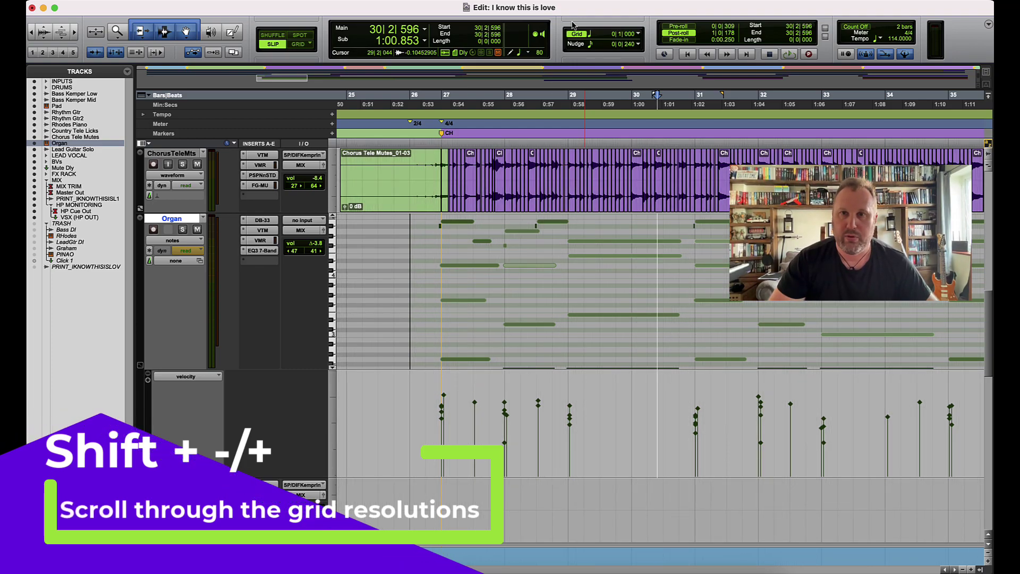